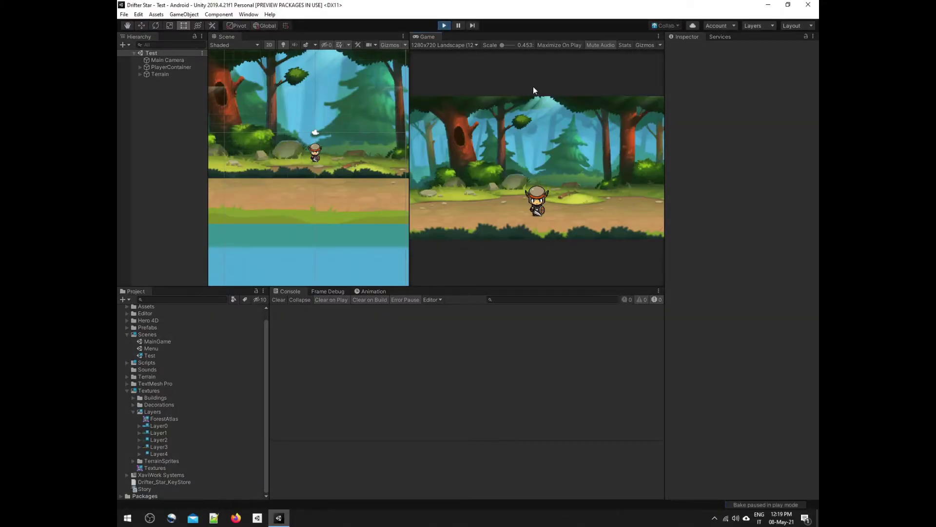
Step: Show the game's Stats overlay, which reads 25 batches, and bring up the Frame Debugger panel
{"action": "left_click", "coordinate": [627, 45]}
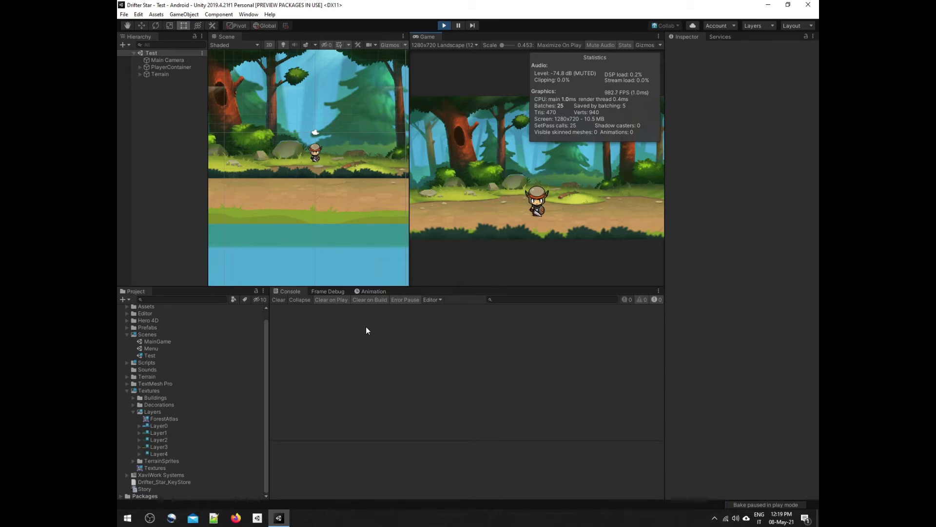
{"action": "left_click", "coordinate": [338, 292]}
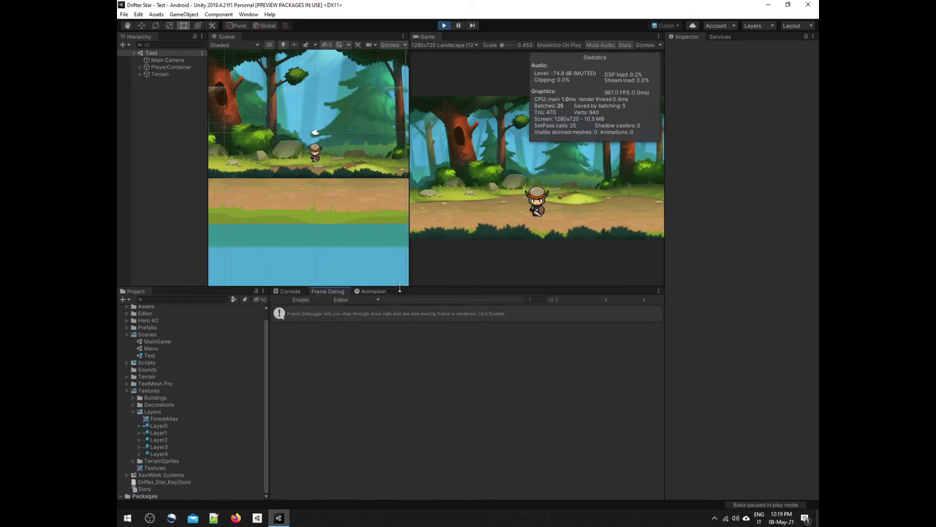
Step: Enlarge the bottom panel and enable the Frame Debugger to capture the current frame
{"action": "left_click_drag", "start_coordinate": [395, 287], "coordinate": [395, 257]}
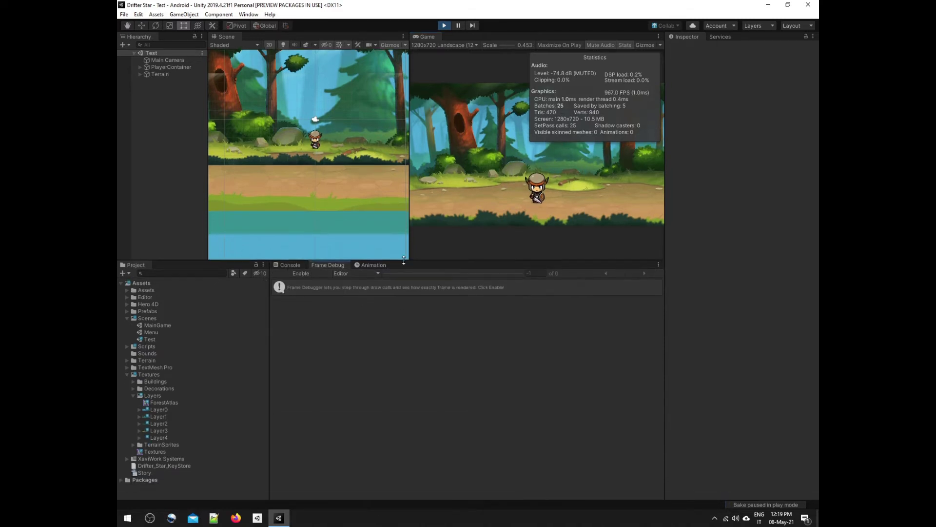
{"action": "left_click", "coordinate": [301, 270]}
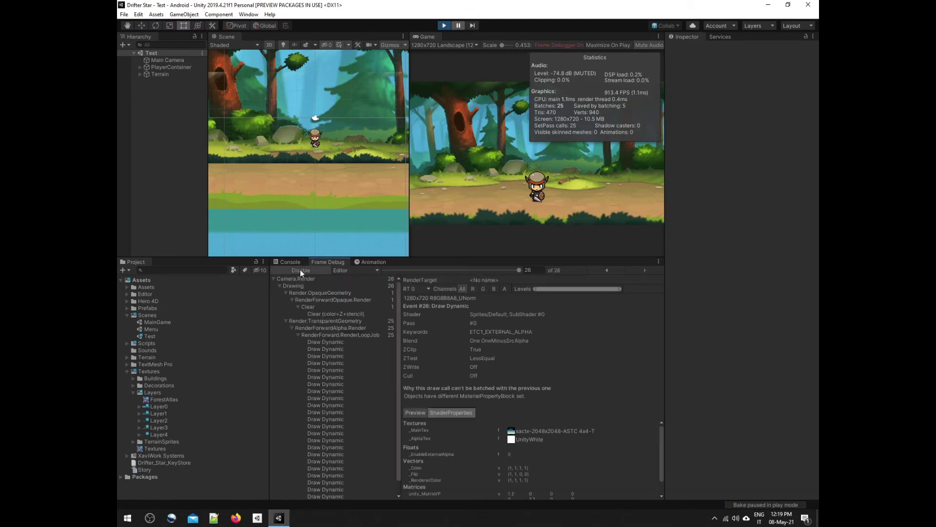
{"action": "left_click", "coordinate": [249, 14]}
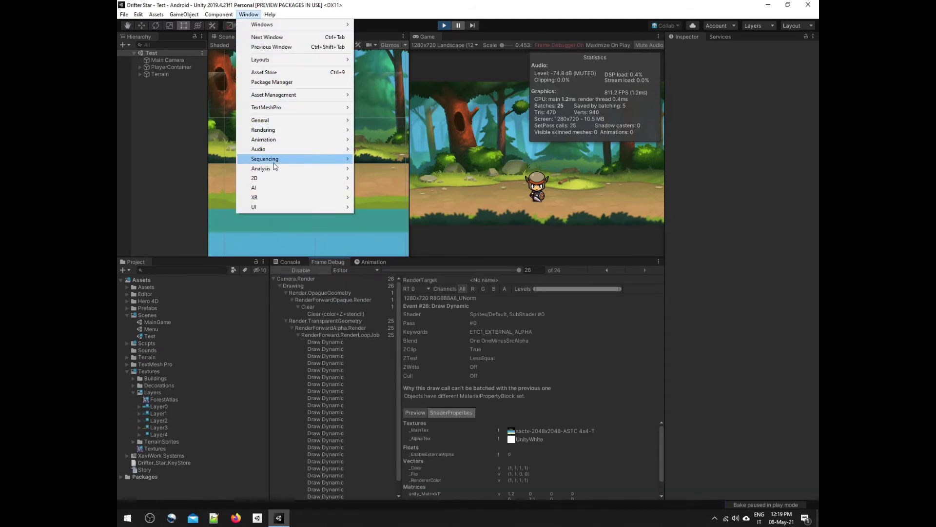
{"action": "mouse_move", "coordinate": [261, 169]}
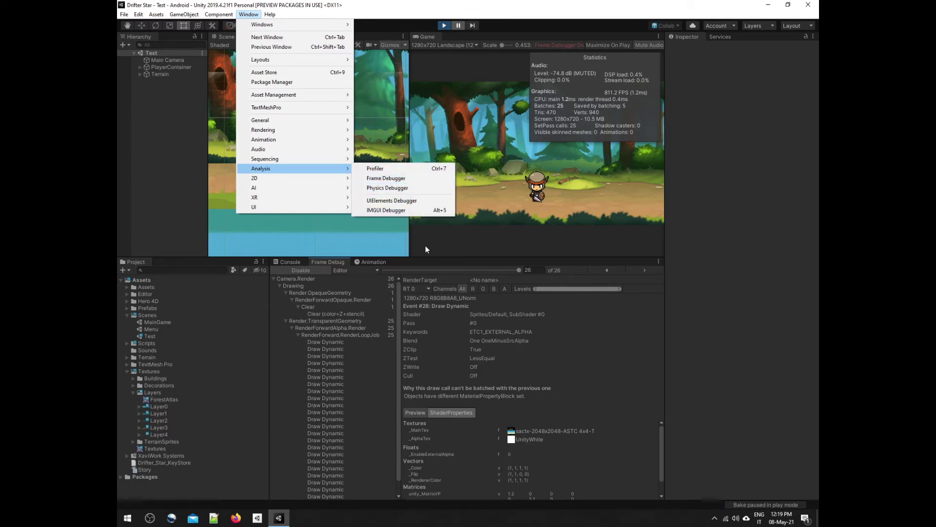
Step: Step through the frame's draw calls, from the second one to the last
{"action": "left_click", "coordinate": [328, 343]}
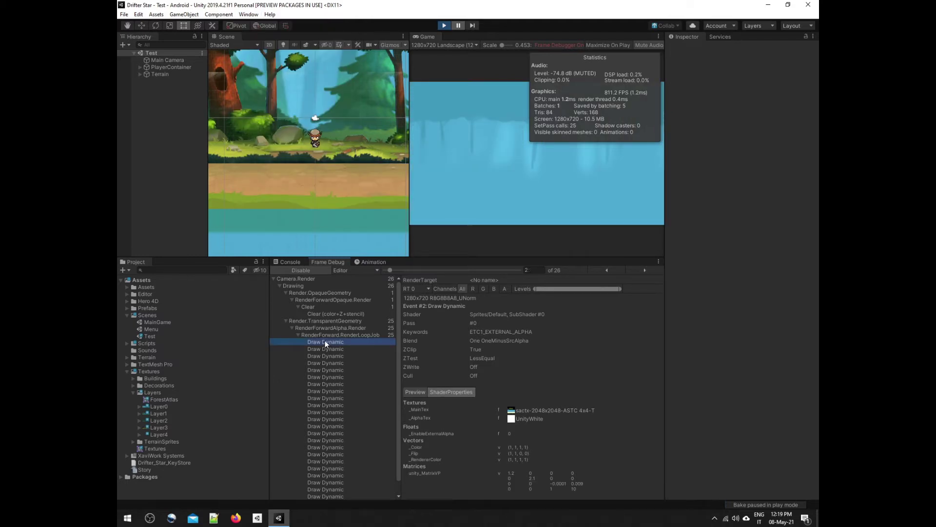
{"action": "key", "text": "Down"}
{"action": "key", "text": "Down"}
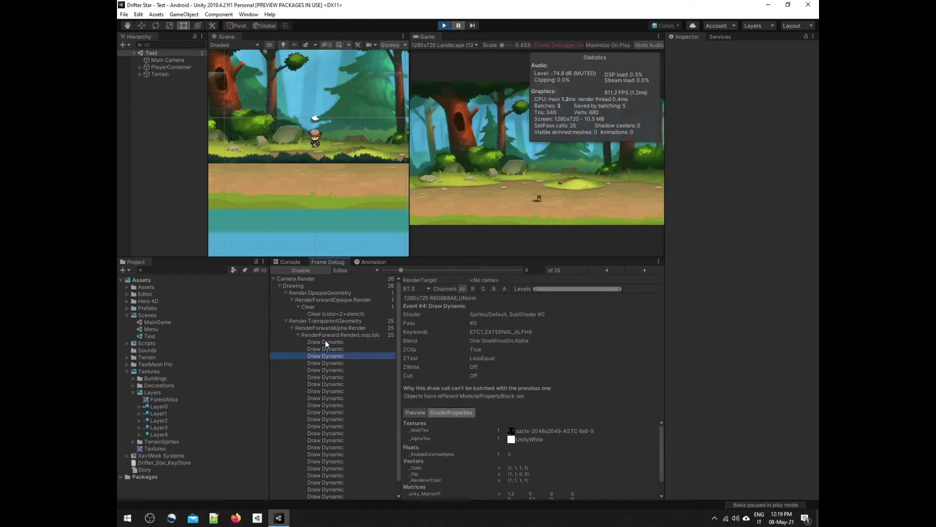
{"action": "key", "text": "Down"}
{"action": "key", "text": "Down"}
{"action": "key", "text": "Down"}
{"action": "key", "text": "Down"}
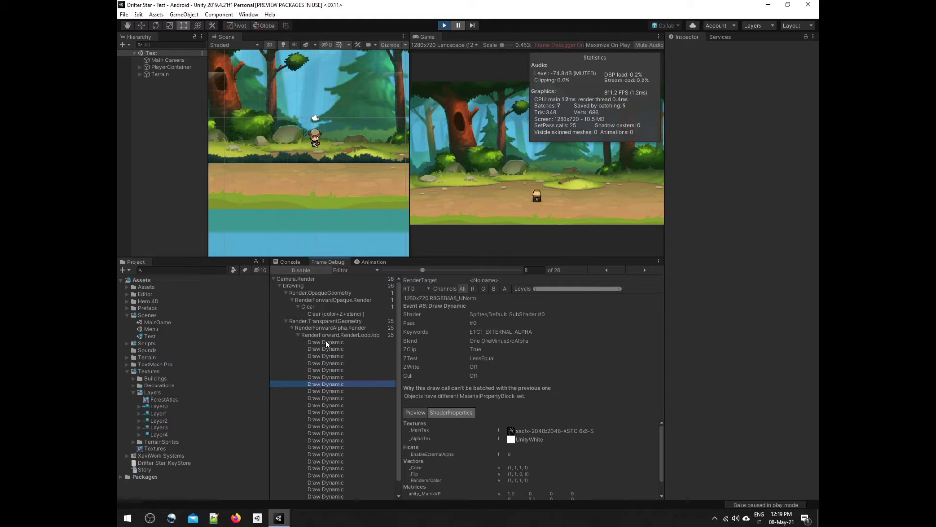
{"action": "key", "text": "Down"}
{"action": "key", "text": "Down"}
{"action": "key", "text": "Down"}
{"action": "key", "text": "Down"}
{"action": "key", "text": "Down"}
{"action": "key", "text": "Down"}
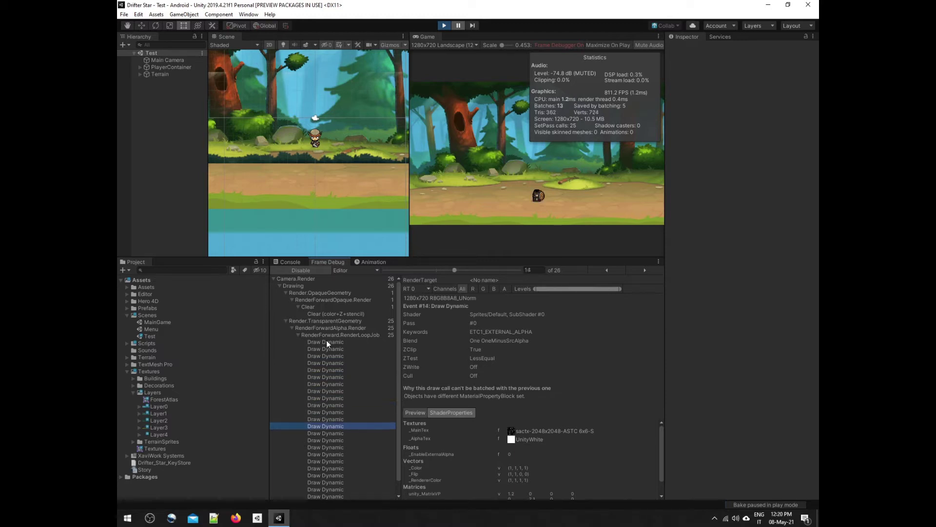
{"action": "key", "text": "Down"}
{"action": "key", "text": "Down"}
{"action": "key", "text": "Down"}
{"action": "key", "text": "Down"}
{"action": "key", "text": "Down"}
{"action": "key", "text": "Down"}
{"action": "key", "text": "Down"}
{"action": "key", "text": "Down"}
{"action": "key", "text": "Down"}
{"action": "key", "text": "Down"}
{"action": "key", "text": "Down"}
{"action": "key", "text": "Down"}
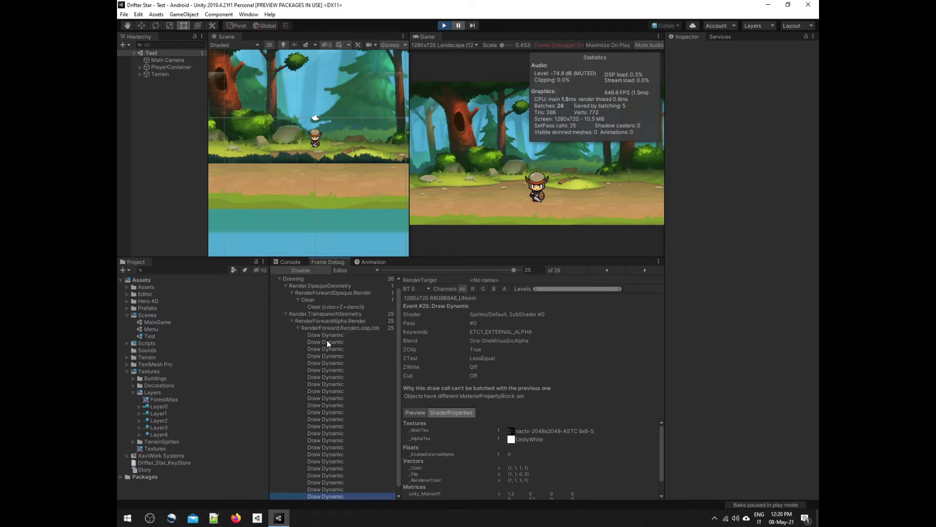
{"action": "key", "text": "Down"}
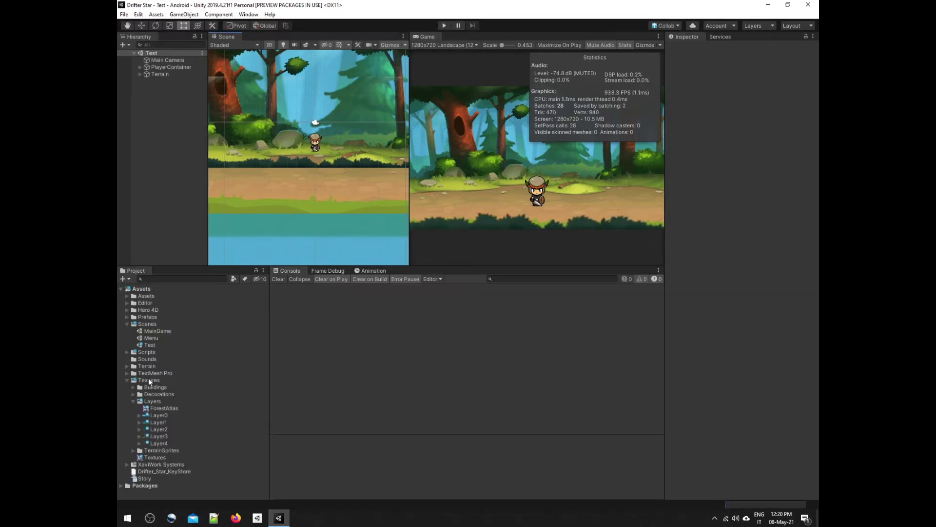
Step: Create a new sprite atlas in Textures and move it into the Layers folder
{"action": "right_click", "coordinate": [147, 379]}
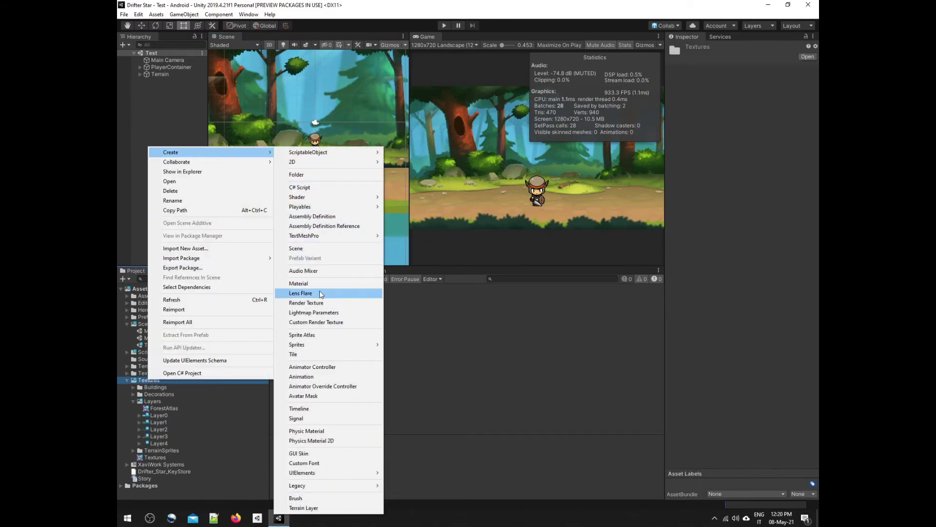
{"action": "mouse_move", "coordinate": [209, 153]}
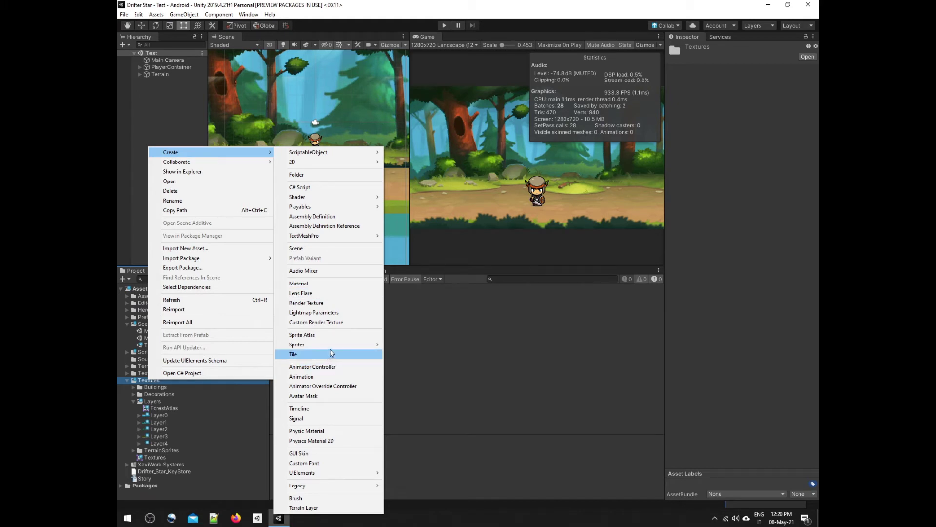
{"action": "left_click", "coordinate": [328, 337]}
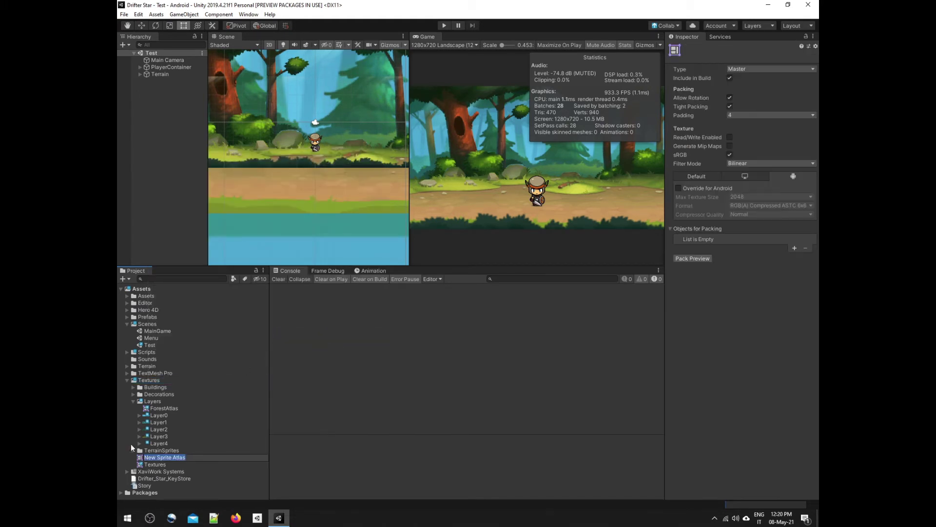
{"action": "key", "text": "Return"}
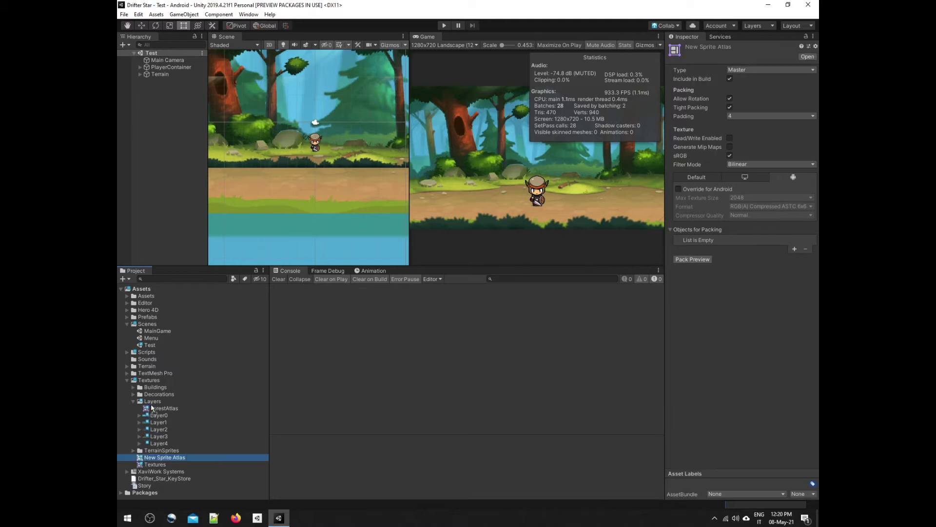
{"action": "left_click_drag", "start_coordinate": [165, 457], "coordinate": [150, 402]}
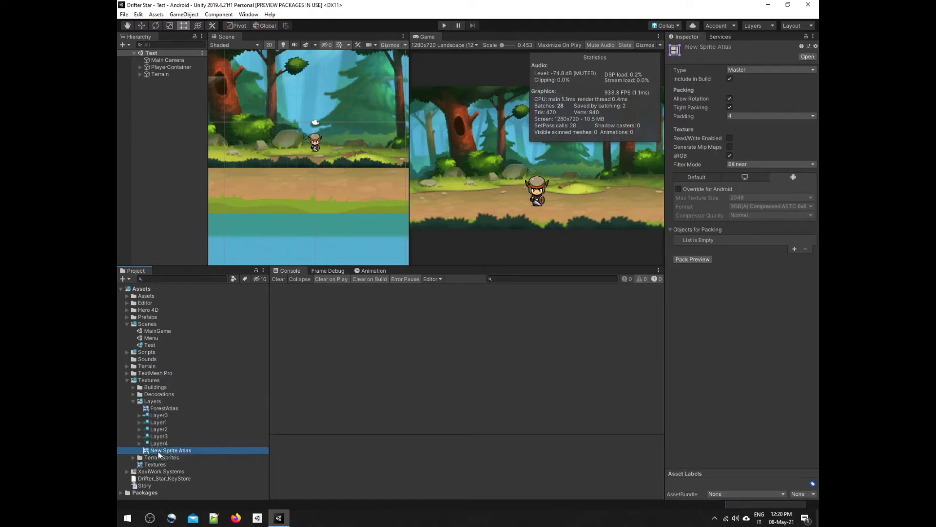
Step: Delete the old ForestAtlas and rename the new atlas to 'Terrain'
{"action": "left_click", "coordinate": [162, 408]}
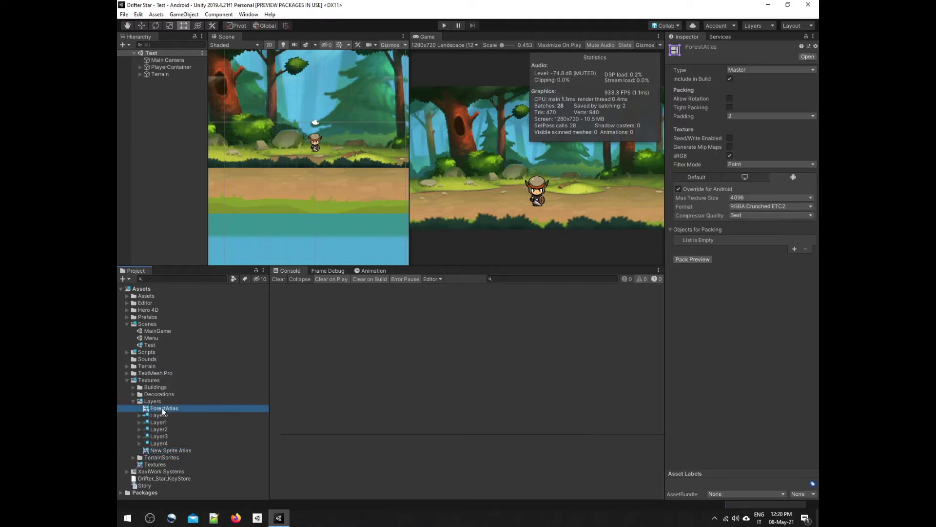
{"action": "key", "text": "Delete"}
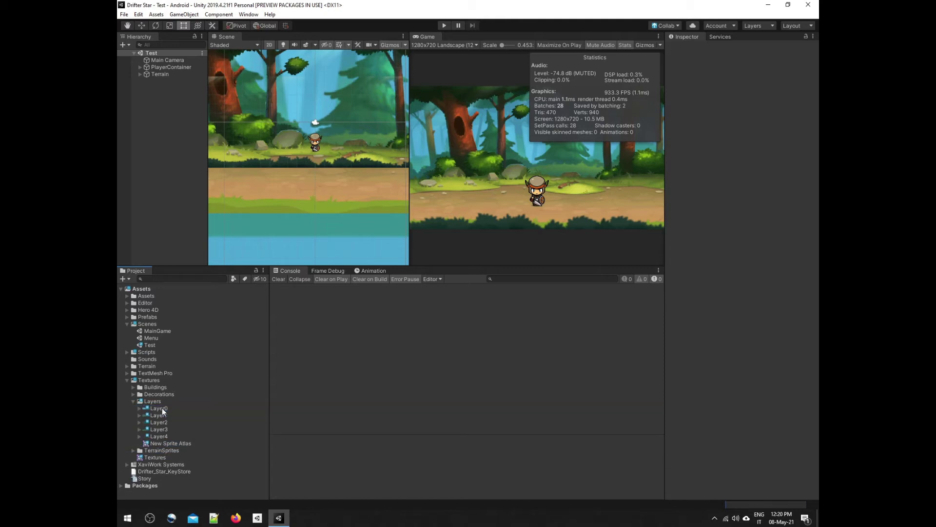
{"action": "left_click", "coordinate": [162, 443]}
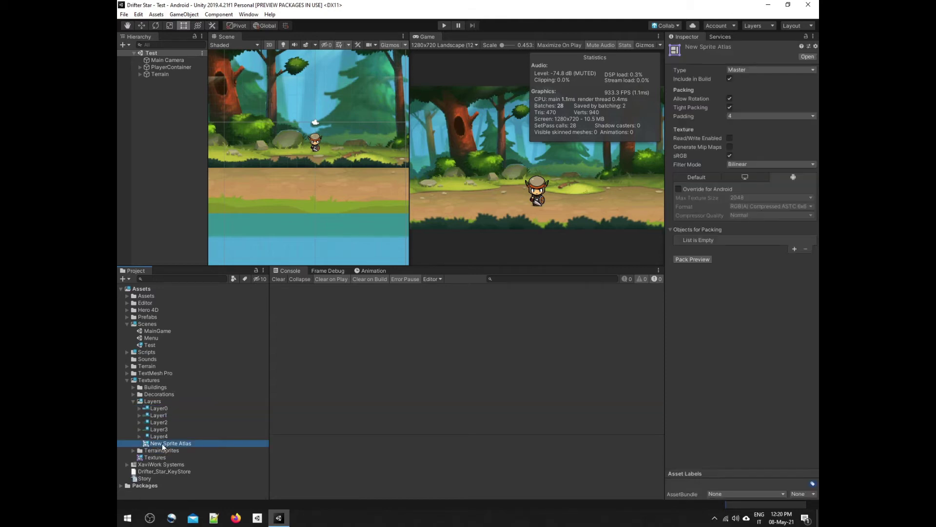
{"action": "left_click", "coordinate": [163, 444]}
{"action": "type", "text": "Terrain"}
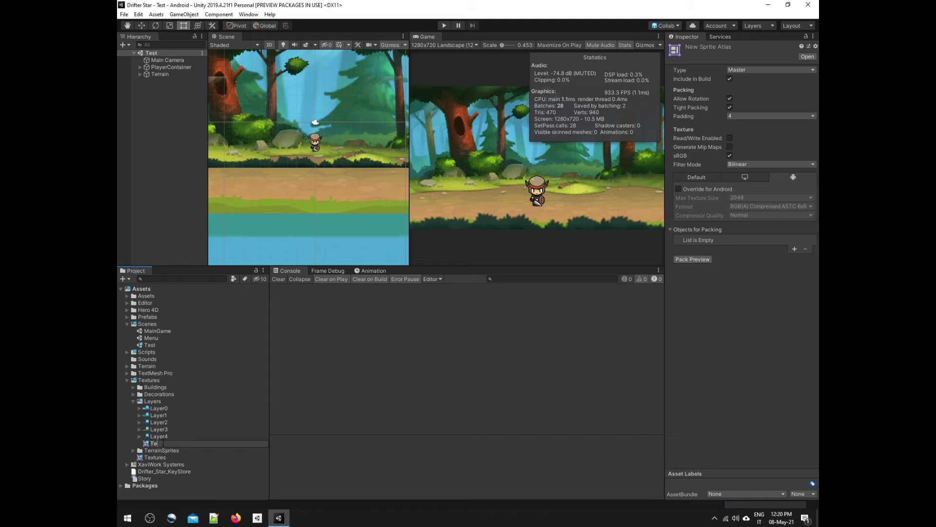
{"action": "key", "text": "Return"}
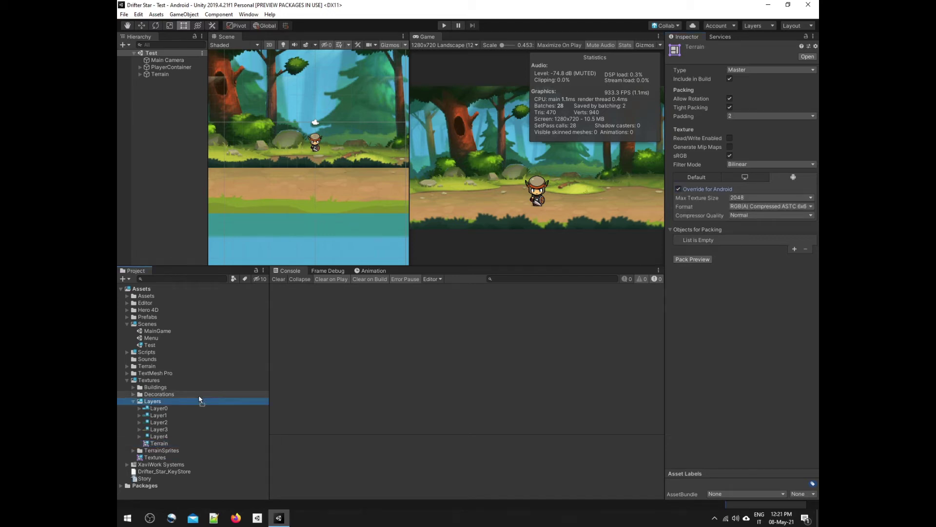
Step: Add the Layers folder to the Terrain atlas's packing list, then pack and inspect both preview pages
{"action": "left_click_drag", "start_coordinate": [709, 232], "coordinate": [713, 240]}
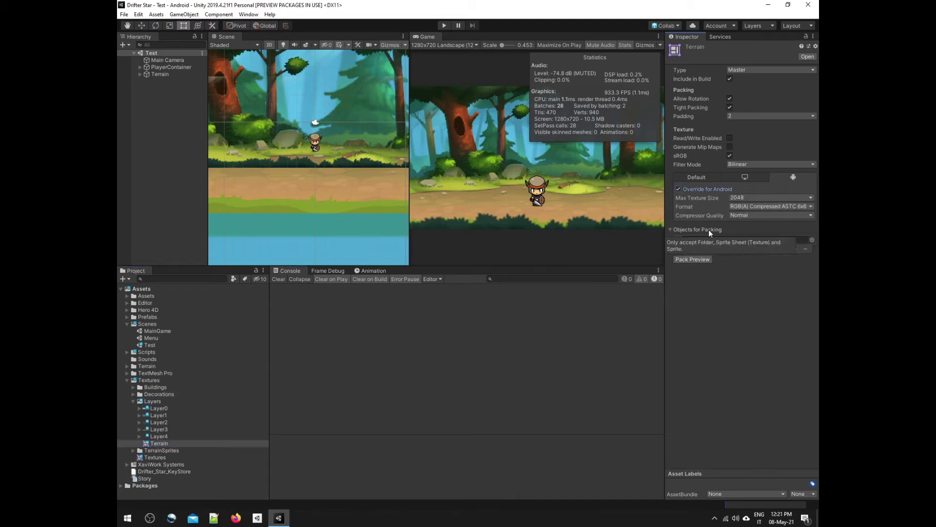
{"action": "left_click", "coordinate": [694, 259]}
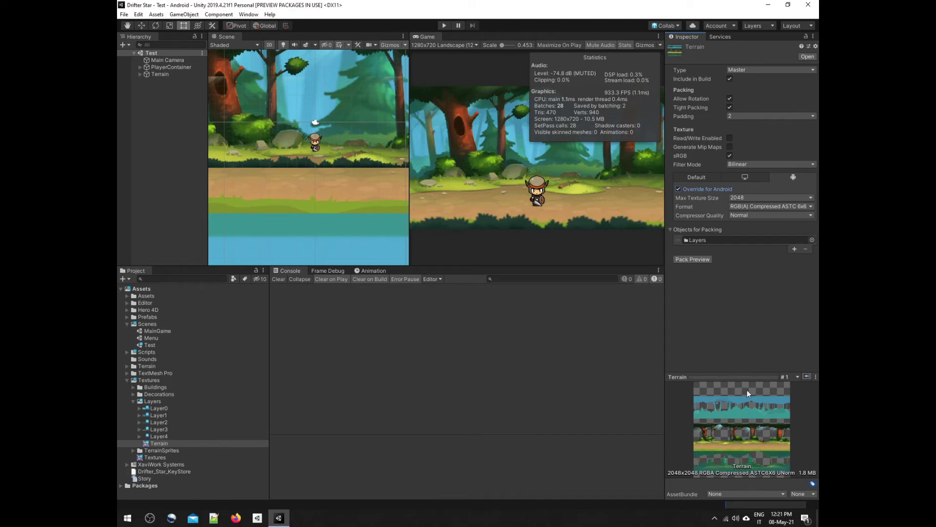
{"action": "left_click_drag", "start_coordinate": [740, 377], "coordinate": [790, 331]}
{"action": "left_click", "coordinate": [793, 350]}
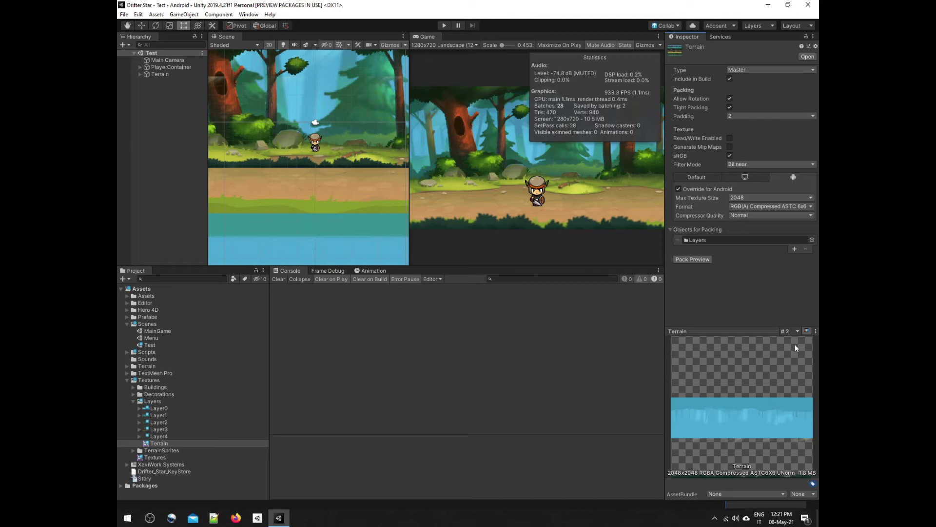
{"action": "left_click", "coordinate": [792, 341]}
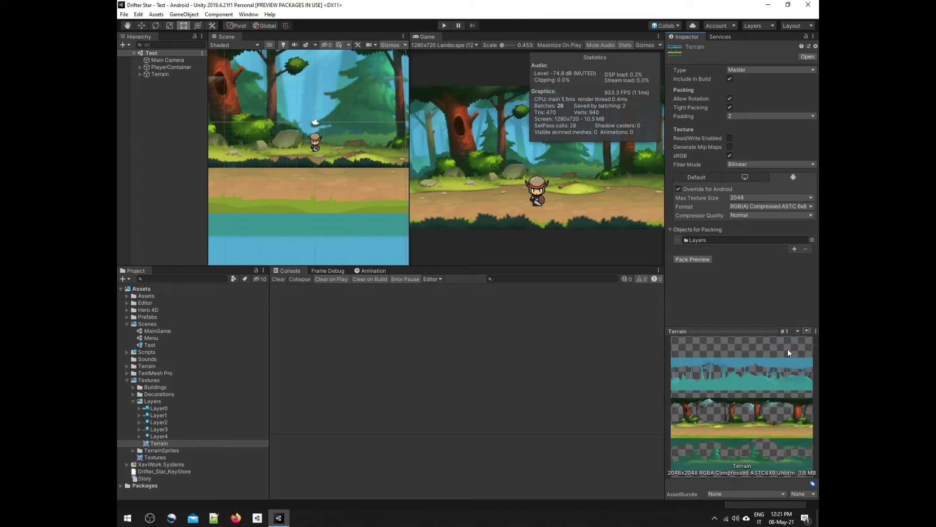
Step: Set the Terrain atlas's max texture size to 4096, repack it, and collapse the Layers folder
{"action": "left_click", "coordinate": [768, 198]}
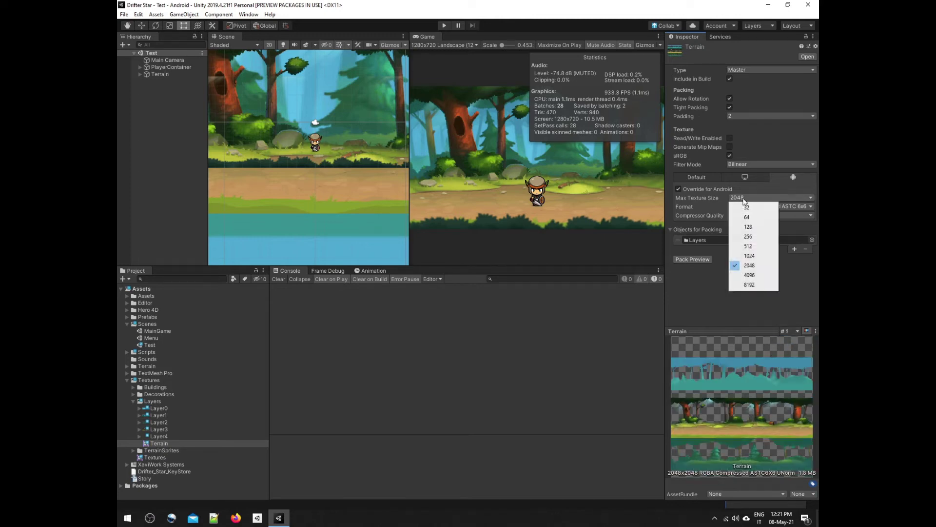
{"action": "left_click", "coordinate": [753, 276]}
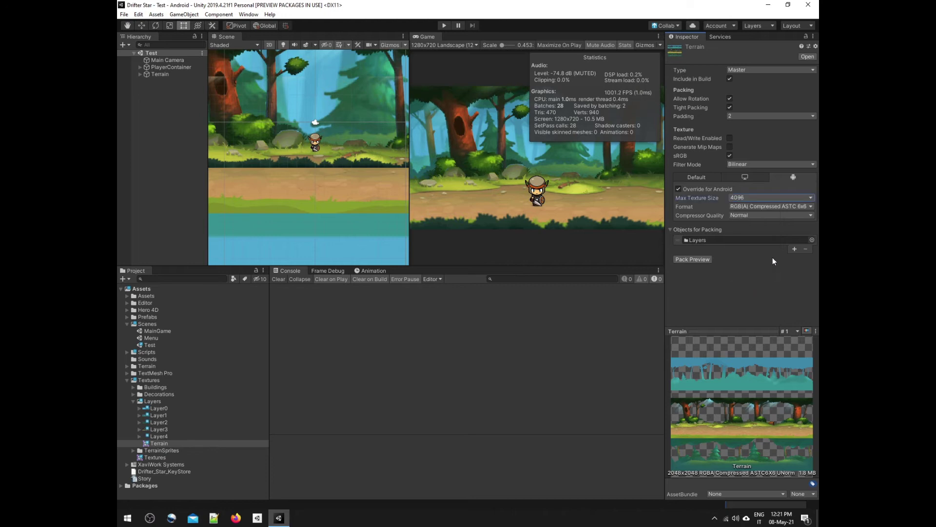
{"action": "left_click", "coordinate": [697, 260]}
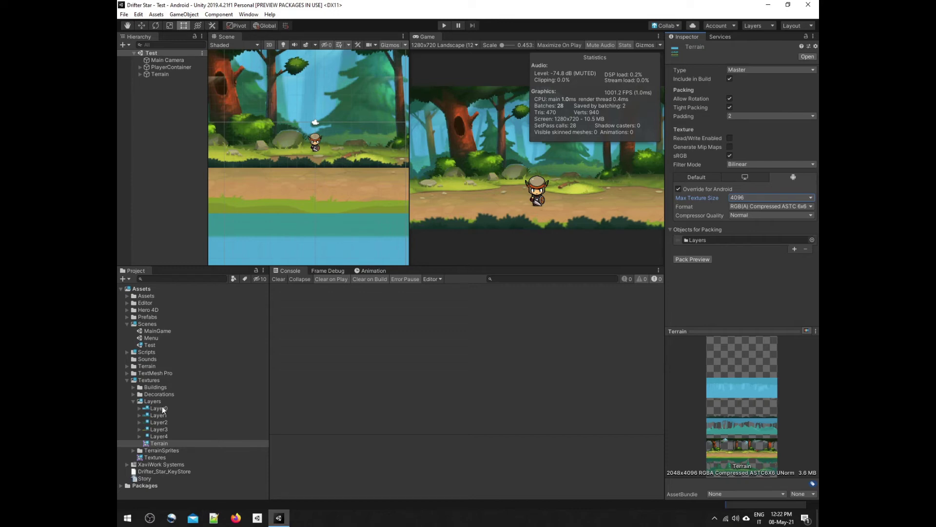
{"action": "left_click", "coordinate": [134, 400]}
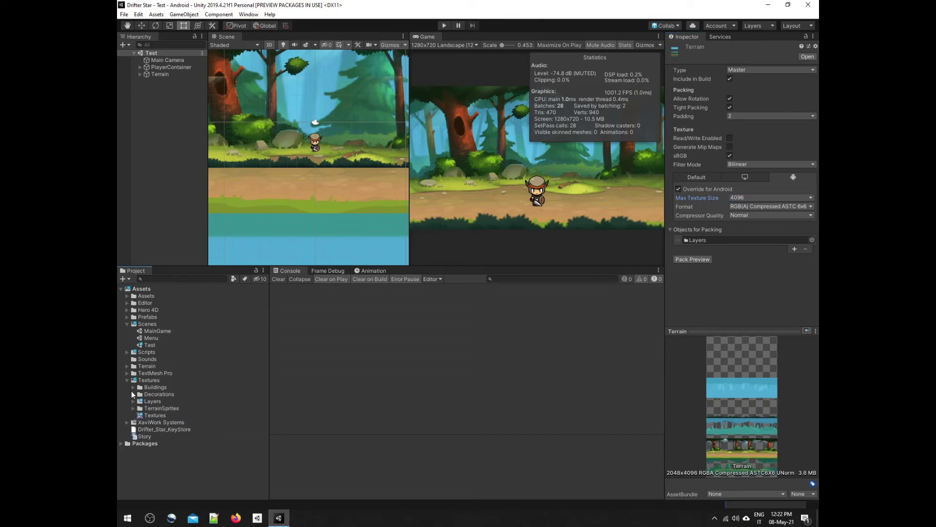
Step: Create a sprite atlas named 'Character' inside the Hero 4D Sprites folder
{"action": "left_click", "coordinate": [127, 309]}
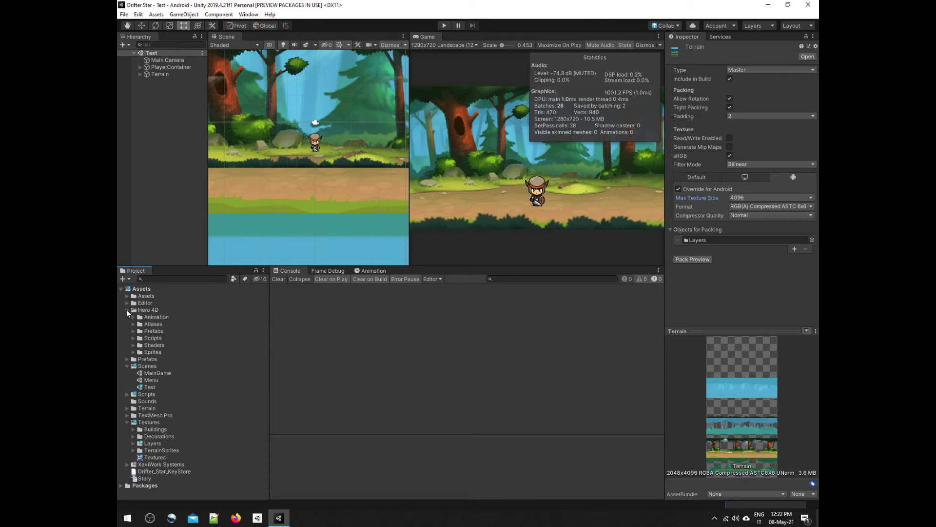
{"action": "right_click", "coordinate": [152, 352]}
{"action": "mouse_move", "coordinate": [211, 125]}
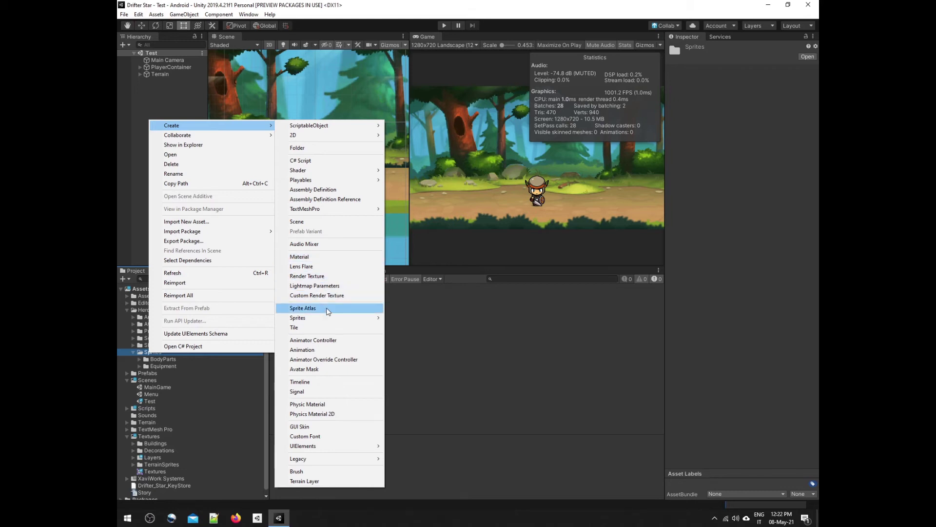
{"action": "left_click", "coordinate": [327, 308]}
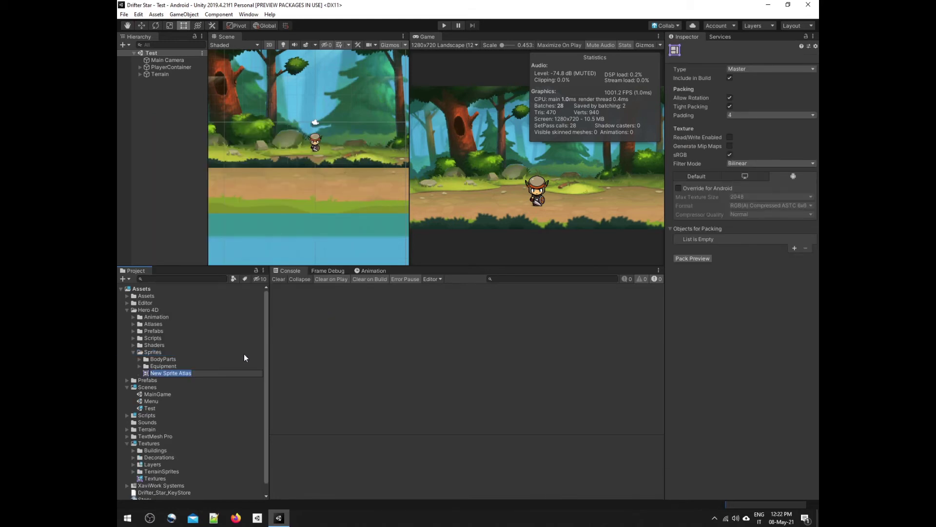
{"action": "type", "text": "Character"}
{"action": "key", "text": "Return"}
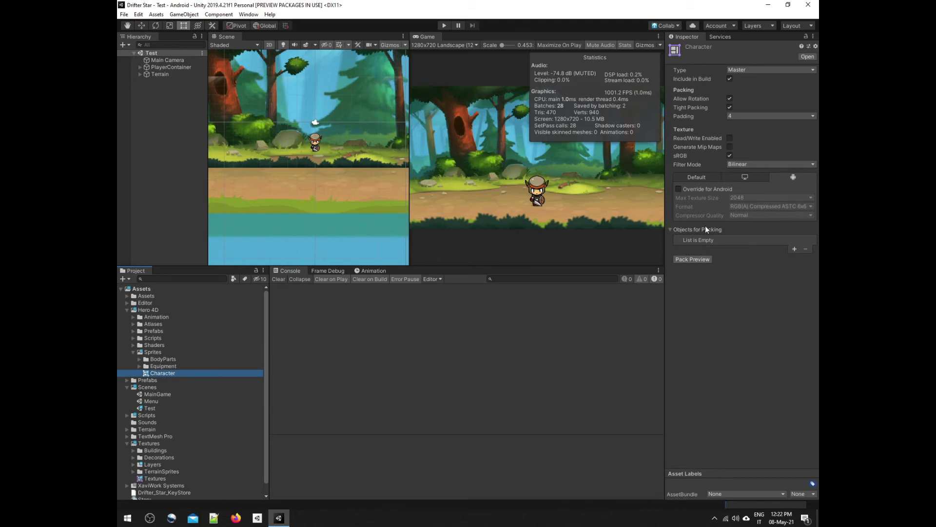
Step: Add the Sprites folder to the Character atlas's packing list and pack a preview
{"action": "mouse_move", "coordinate": [154, 354]}
{"action": "left_mouse_down"}
{"action": "mouse_move", "coordinate": [729, 253]}
{"action": "mouse_move", "coordinate": [696, 239]}
{"action": "left_mouse_up"}
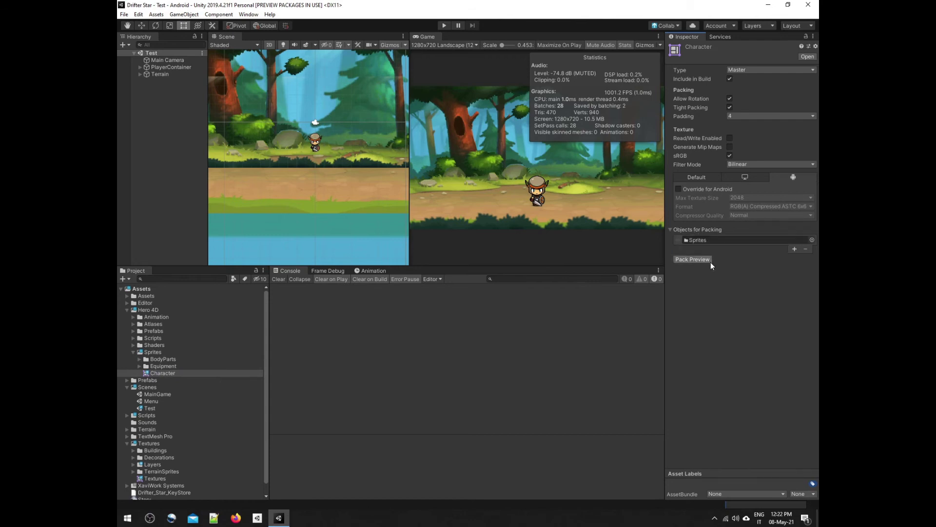
{"action": "left_click", "coordinate": [679, 189]}
{"action": "key", "text": "ctrl+z"}
{"action": "left_click", "coordinate": [696, 260]}
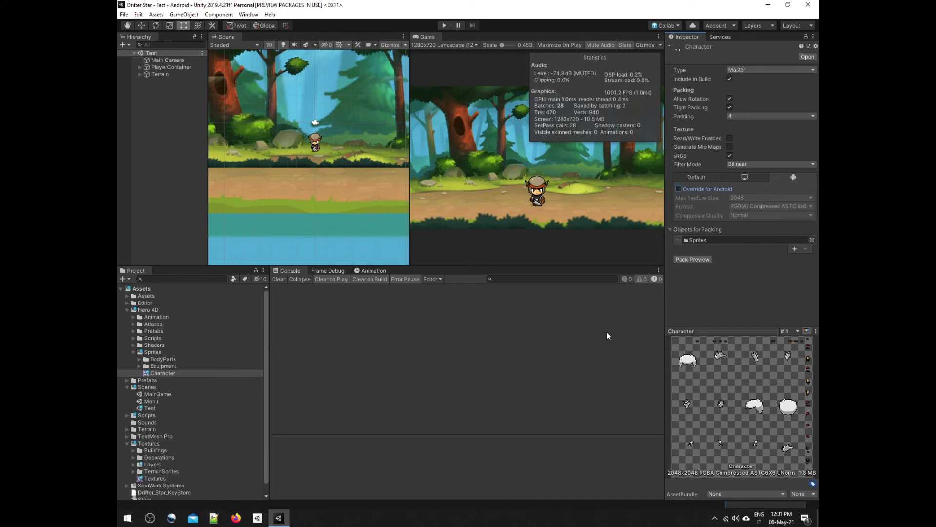
Step: Enable the Android override on the Character atlas with an 8192 max texture size
{"action": "left_click", "coordinate": [797, 332]}
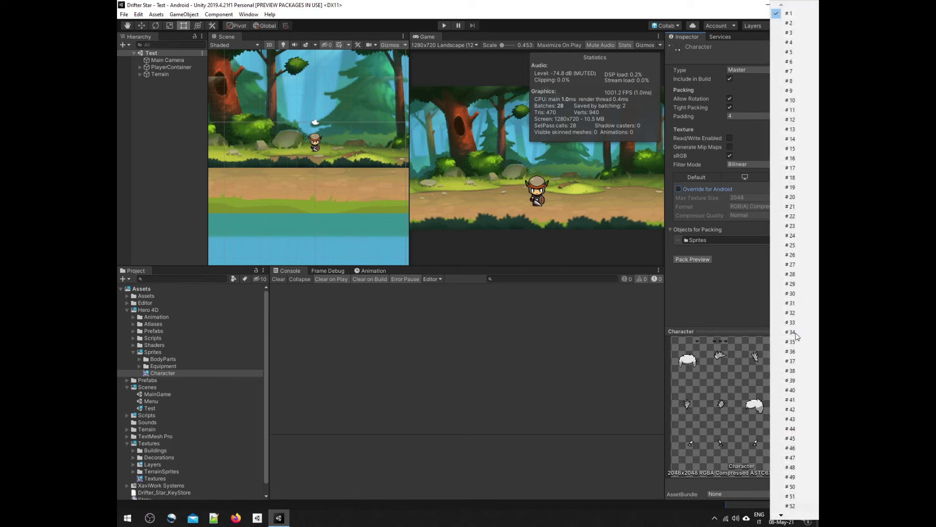
{"action": "left_click", "coordinate": [748, 321]}
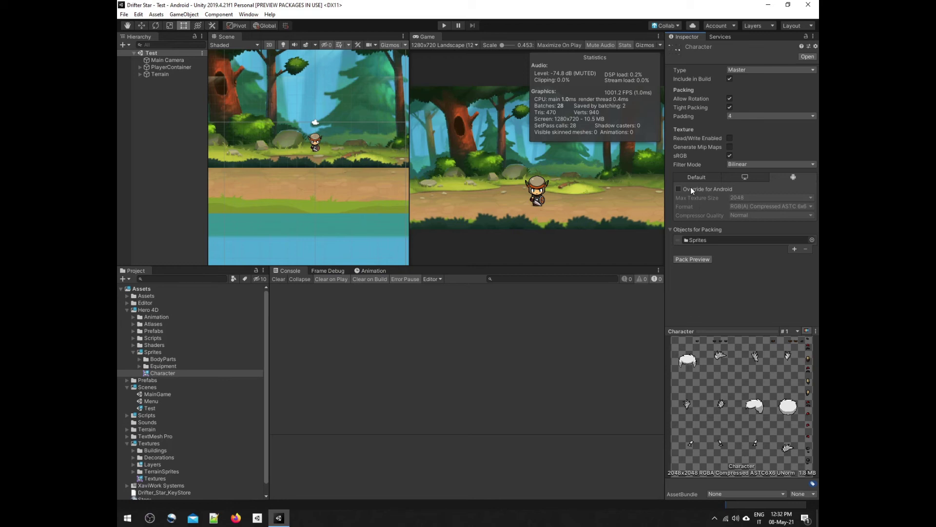
{"action": "left_click", "coordinate": [678, 189]}
{"action": "left_click", "coordinate": [770, 198]}
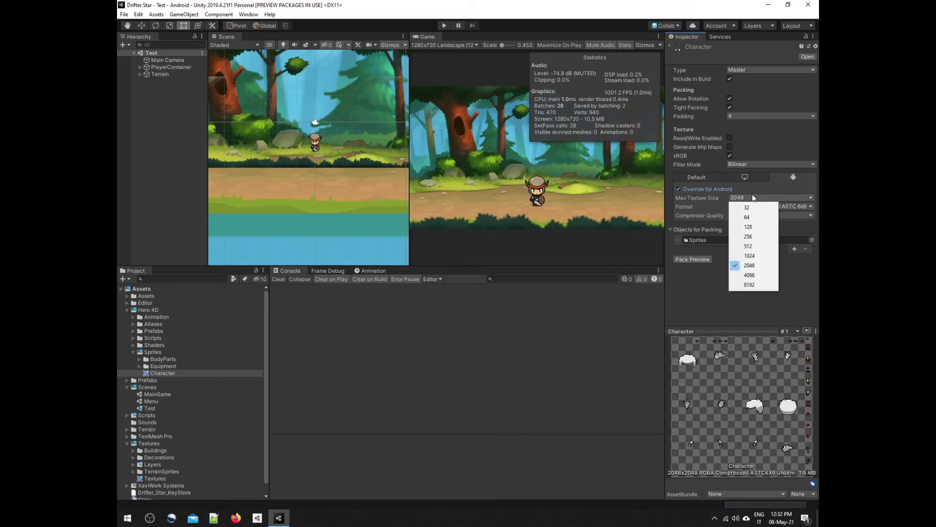
{"action": "left_click", "coordinate": [753, 284]}
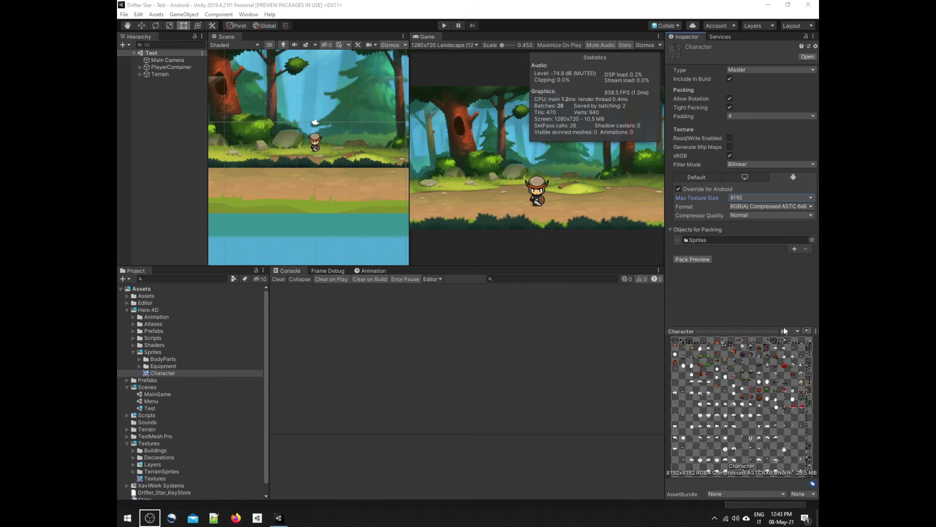
Step: Preview the repacked Character atlas pages 2, 3 and 4, then return to page 1
{"action": "left_click", "coordinate": [797, 332]}
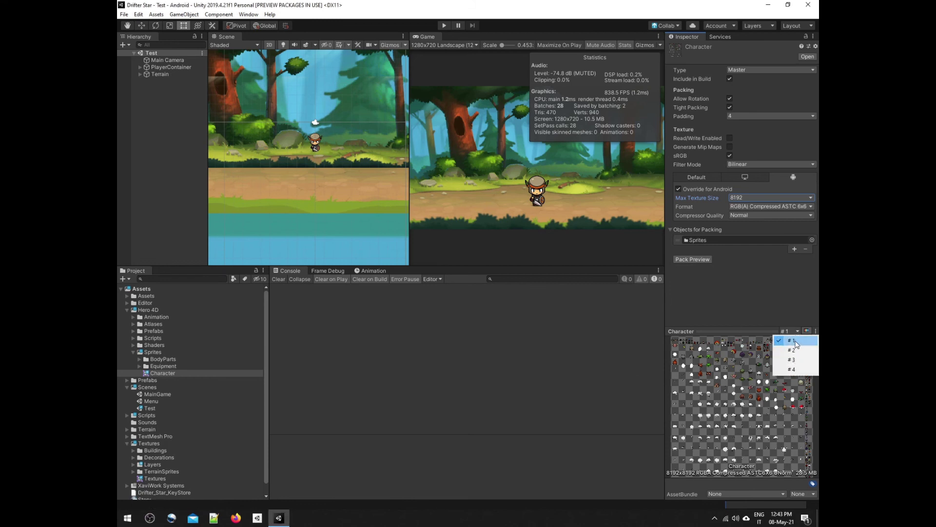
{"action": "left_click", "coordinate": [794, 350]}
{"action": "left_click", "coordinate": [793, 331]}
{"action": "left_click", "coordinate": [796, 361]}
{"action": "left_click", "coordinate": [796, 331]}
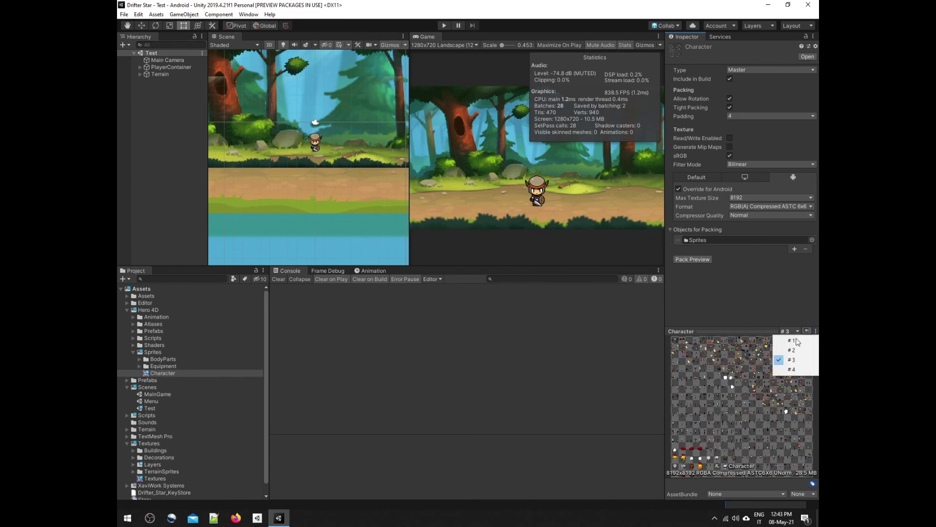
{"action": "left_click", "coordinate": [793, 370]}
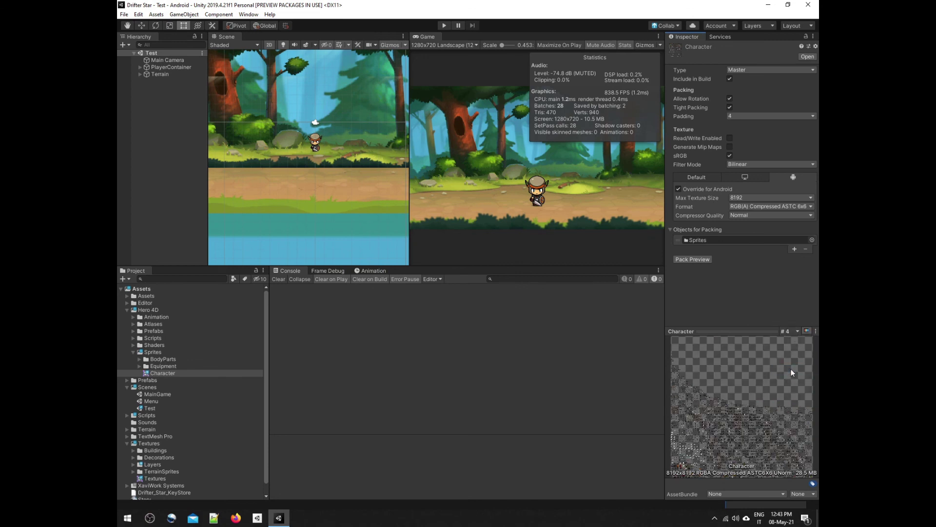
{"action": "left_click", "coordinate": [798, 330]}
{"action": "left_click", "coordinate": [794, 341]}
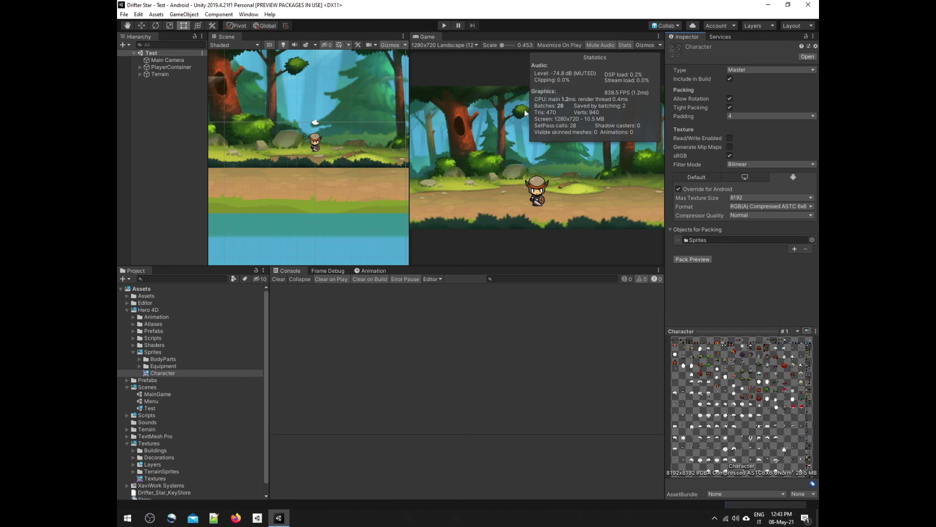
Step: Run the scene in play mode and clear the Console warnings; Stats now shows 13 batches
{"action": "left_click", "coordinate": [445, 24]}
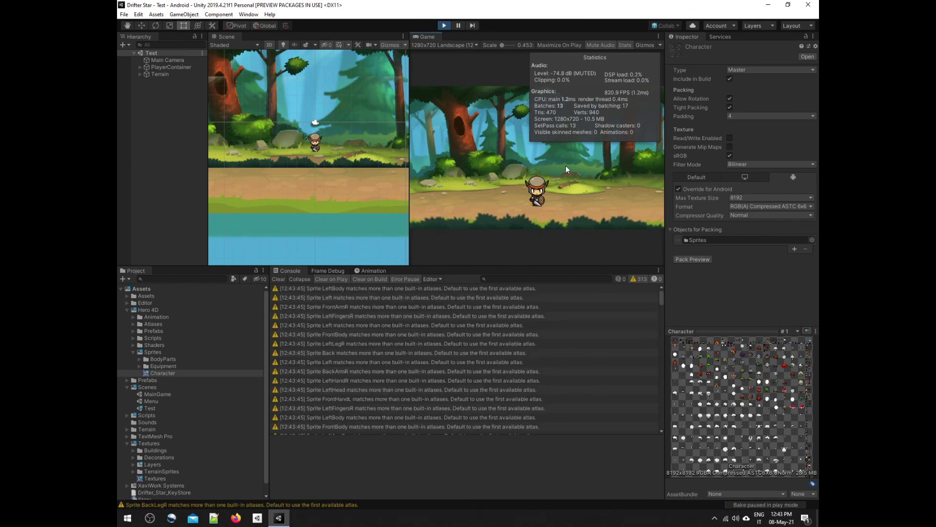
{"action": "left_click", "coordinate": [278, 281]}
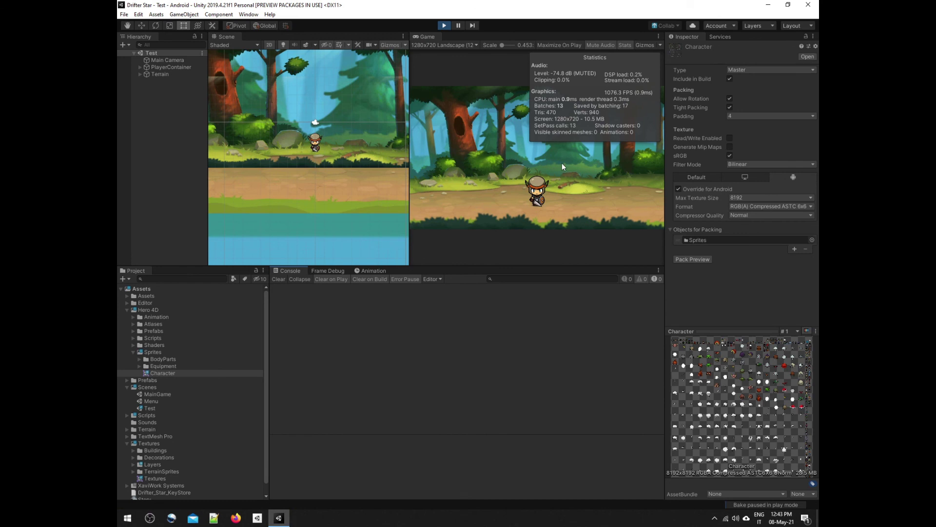